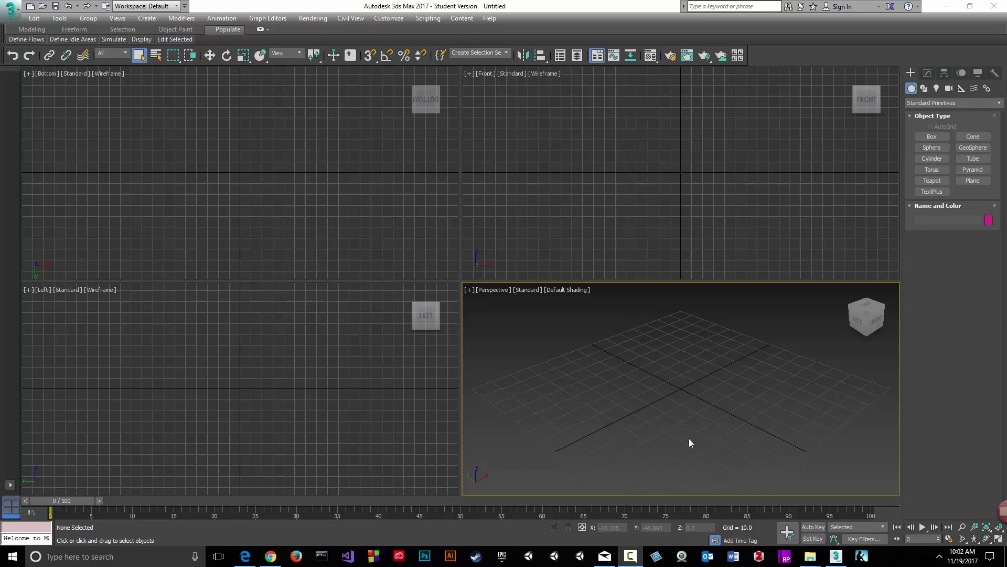
- Create a box about 62.5 long, 88.5 wide and 66 high, then hide the perspective grid
click(928, 137)
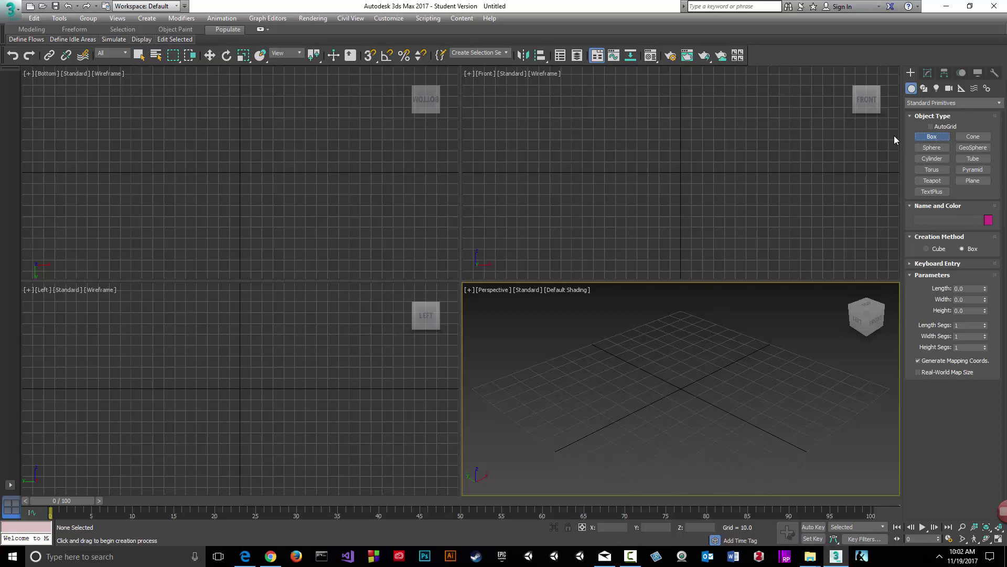
drag(653, 144, 750, 212)
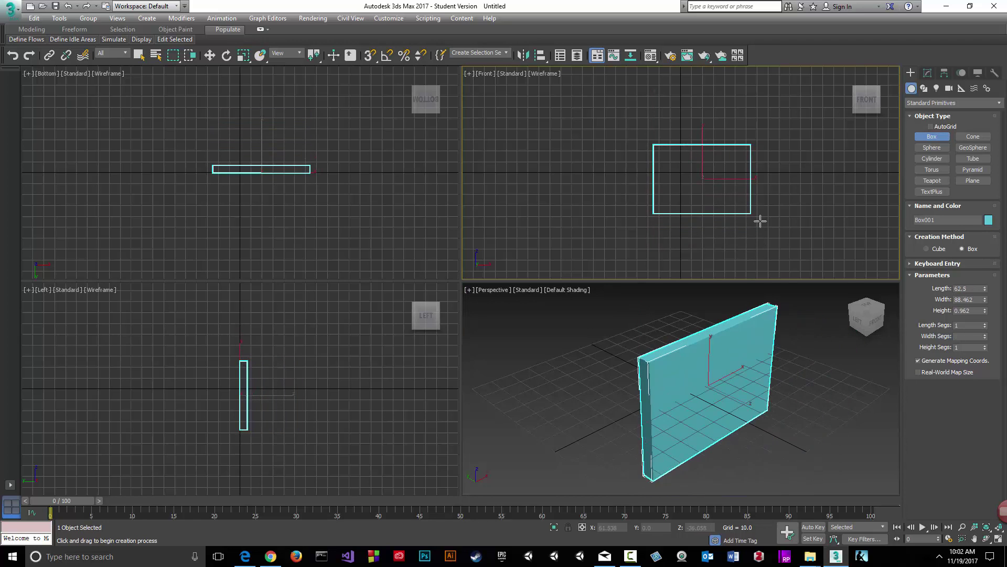
click(816, 285)
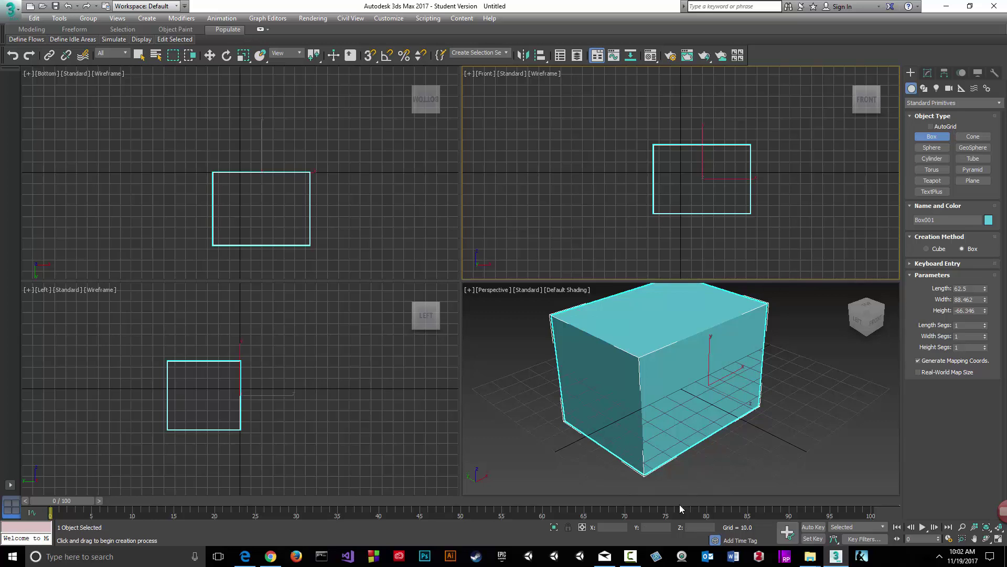
alt+middle_drag(666, 433, 688, 399)
key(g)
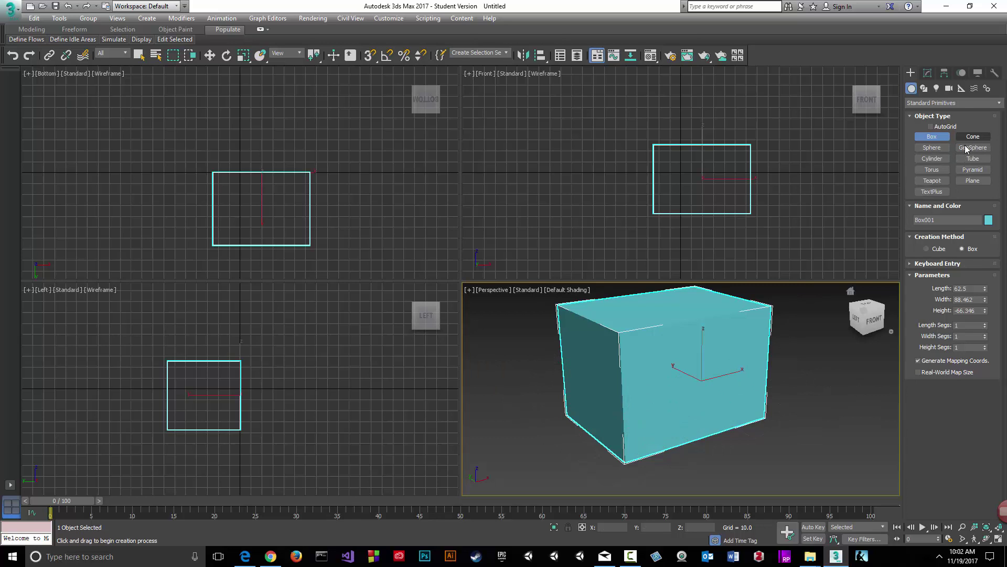
- Draw a cylinder of radius about 22 in the Front viewport
click(931, 159)
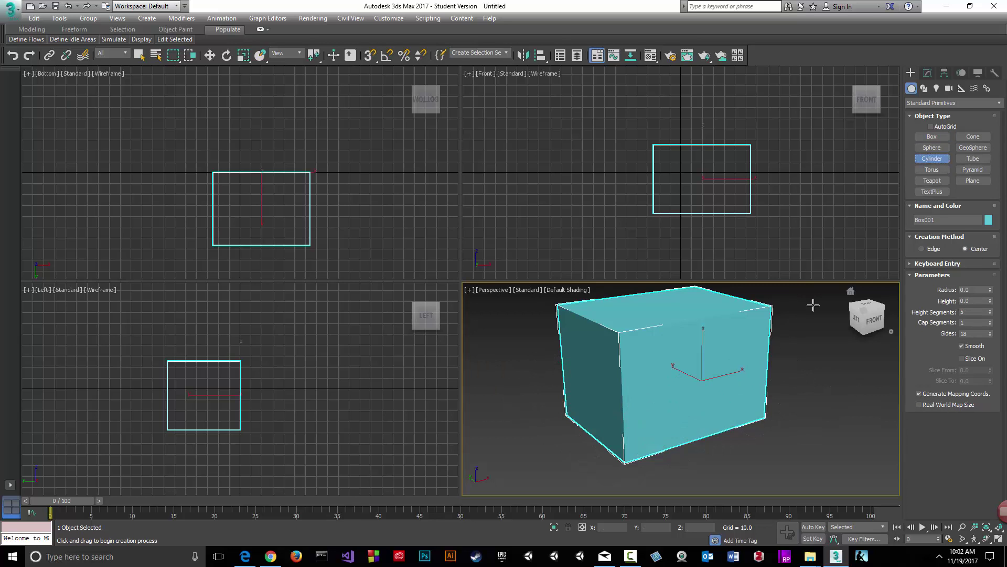
mouse_move(694, 170)
mouse_down()
mouse_move(711, 189)
mouse_move(703, 178)
mouse_up()
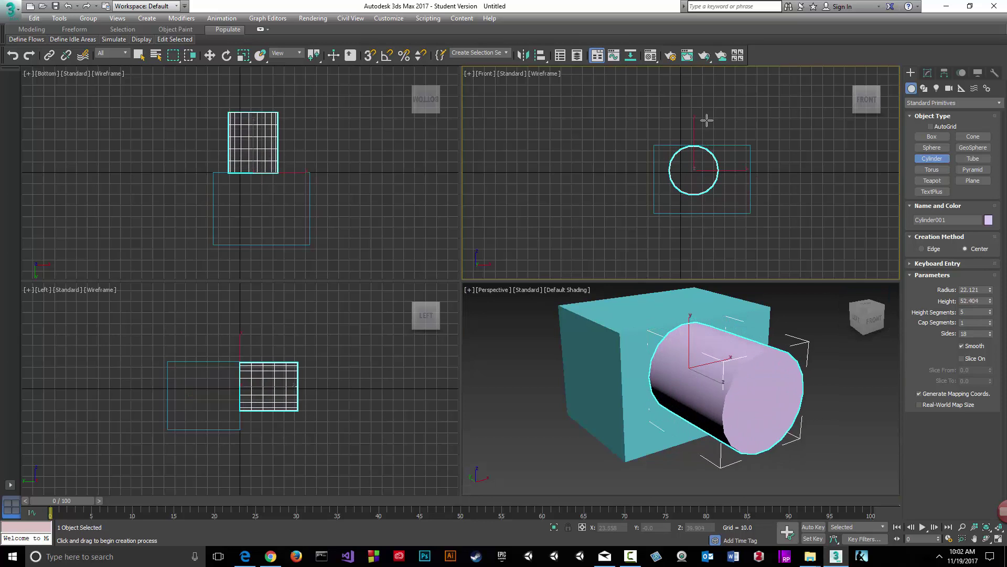
click(706, 117)
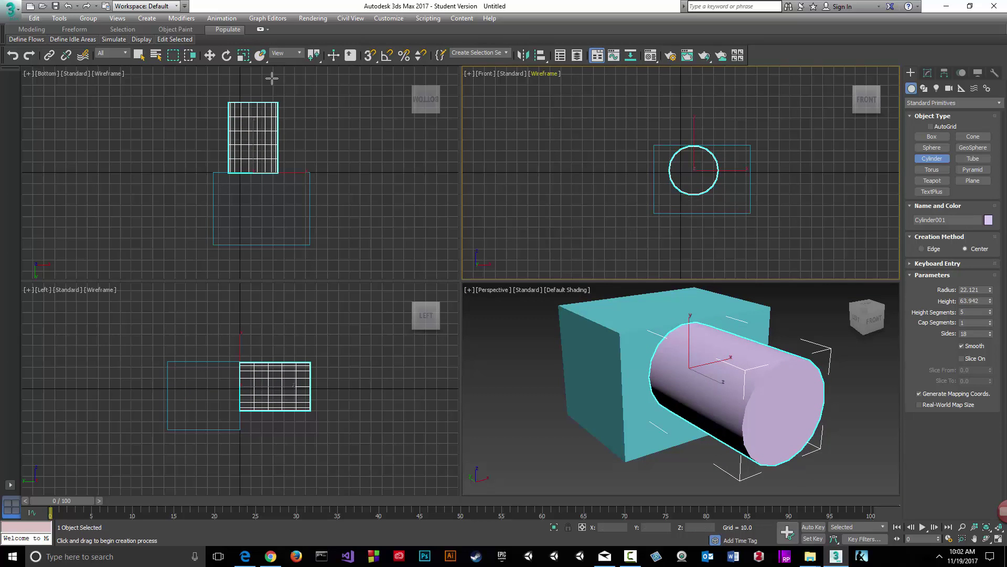
right_click(306, 94)
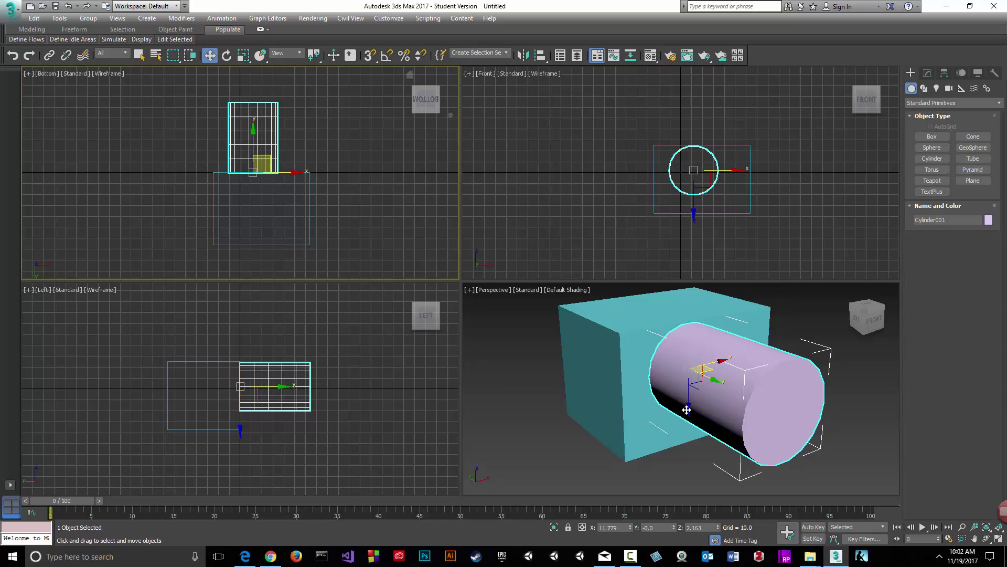
- Move the cylinder and box so the cylinder pierces the box's front face
mouse_move(684, 408)
mouse_down()
mouse_move(700, 427)
mouse_move(689, 400)
mouse_up()
drag(701, 345, 699, 347)
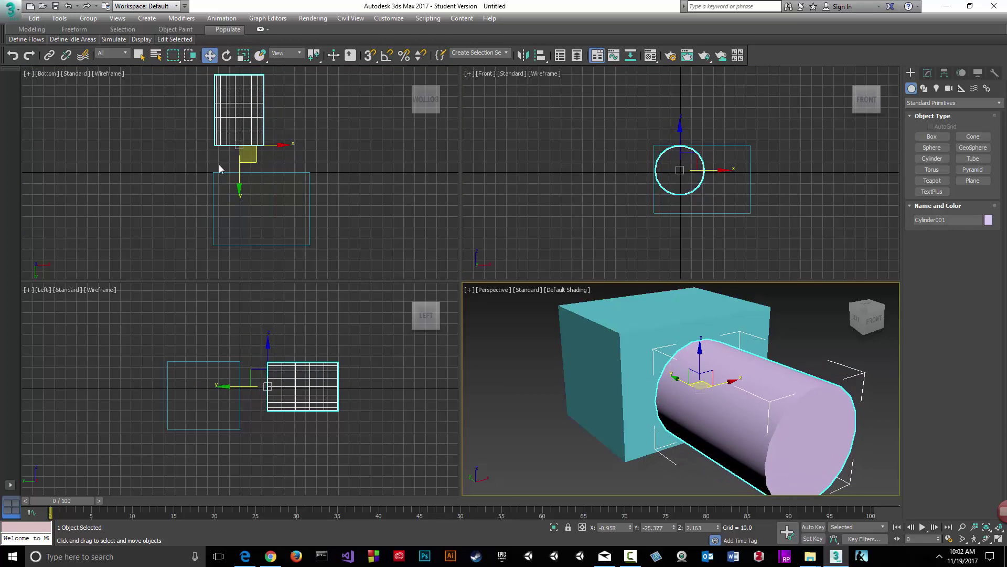
click(247, 158)
drag(255, 135, 276, 197)
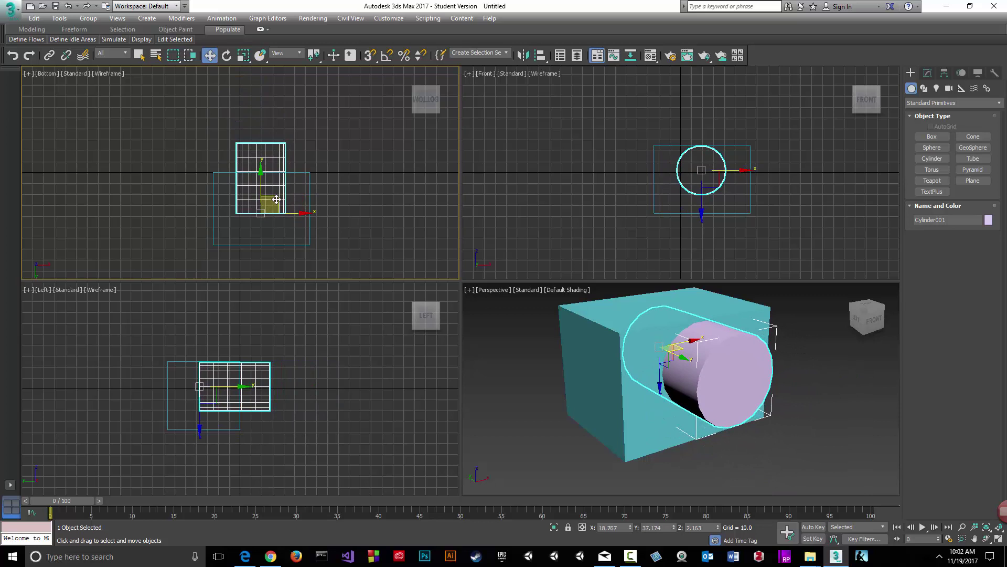
click(659, 376)
mouse_move(659, 301)
mouse_down()
mouse_move(650, 306)
mouse_move(657, 294)
mouse_up()
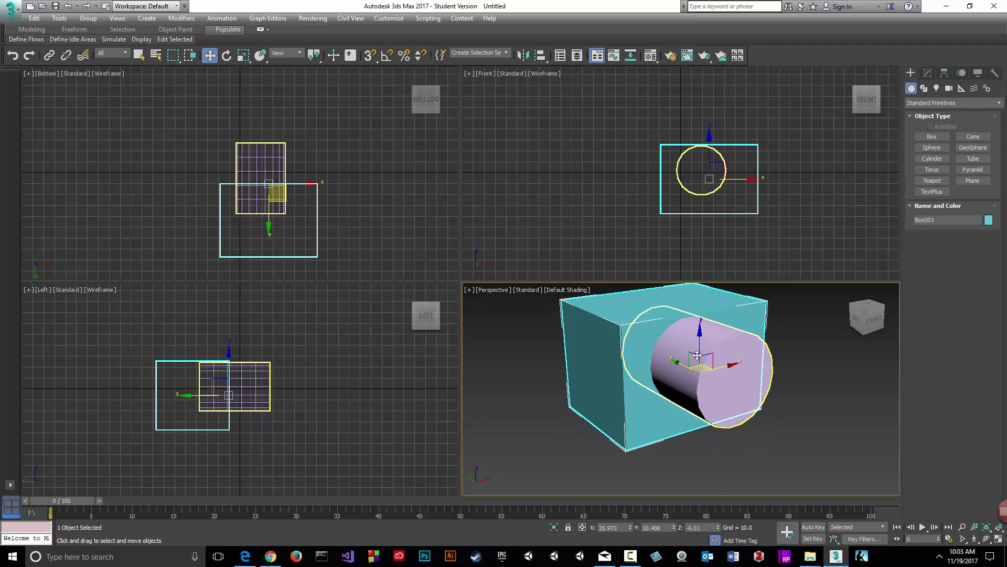
click(657, 324)
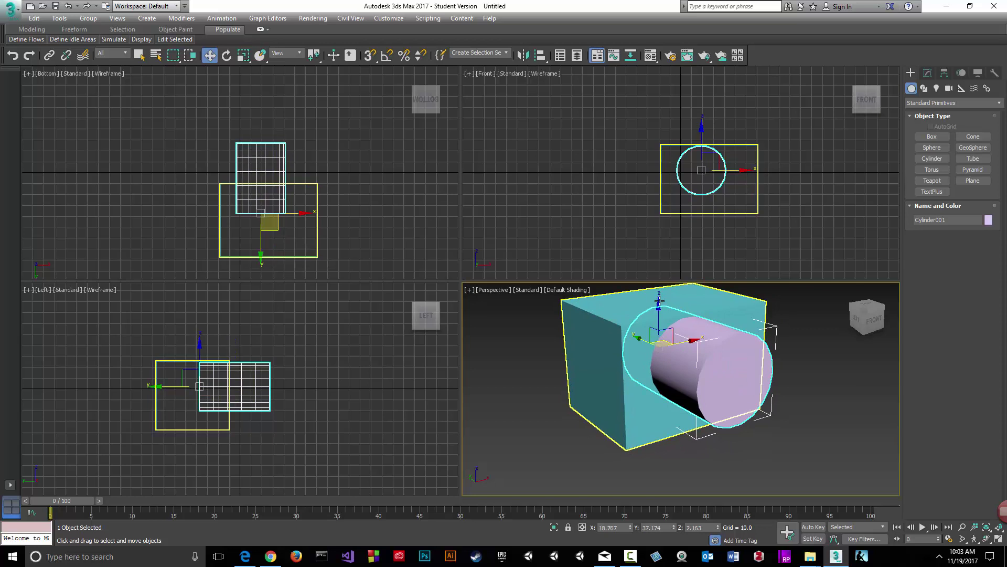
drag(657, 319, 659, 314)
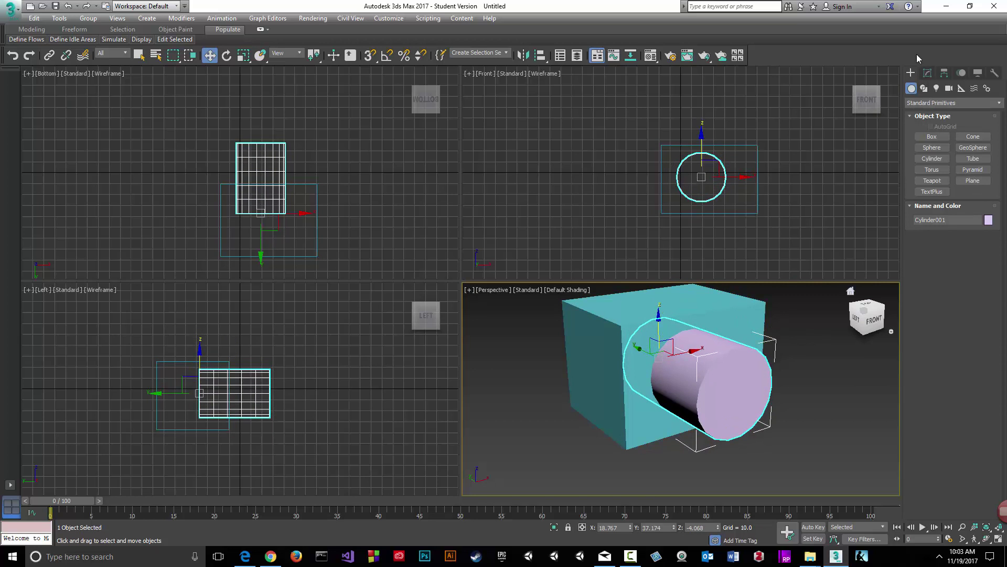
- In the Modify panel, change the cylinder's Height Segments to 1, then back to 5
click(928, 74)
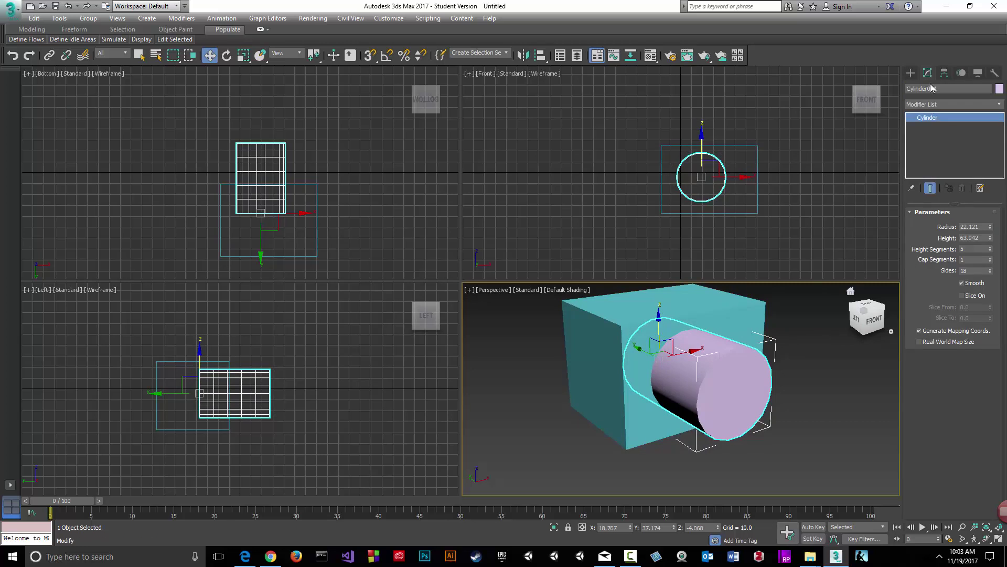
double_click(964, 250)
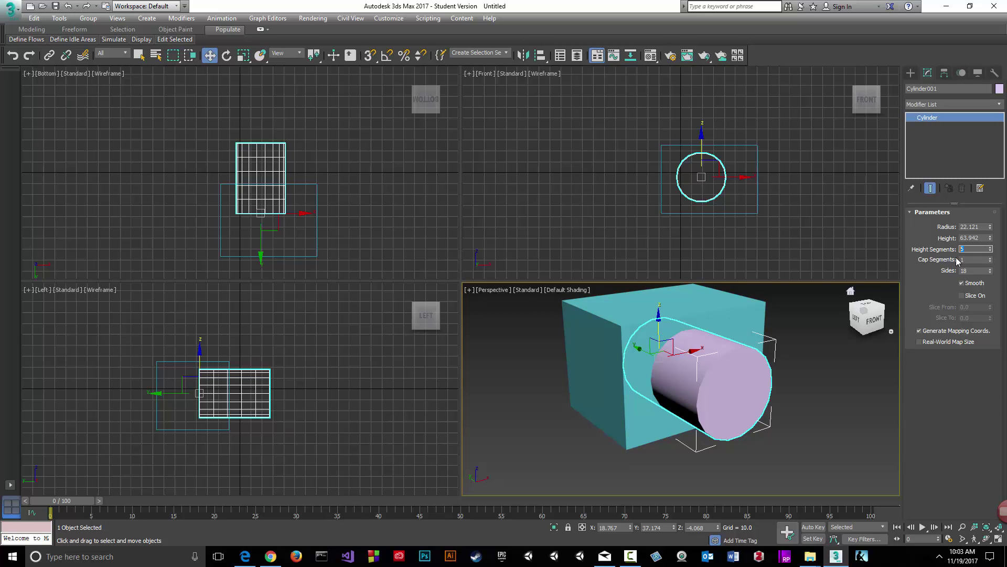
text(1)
key(Return)
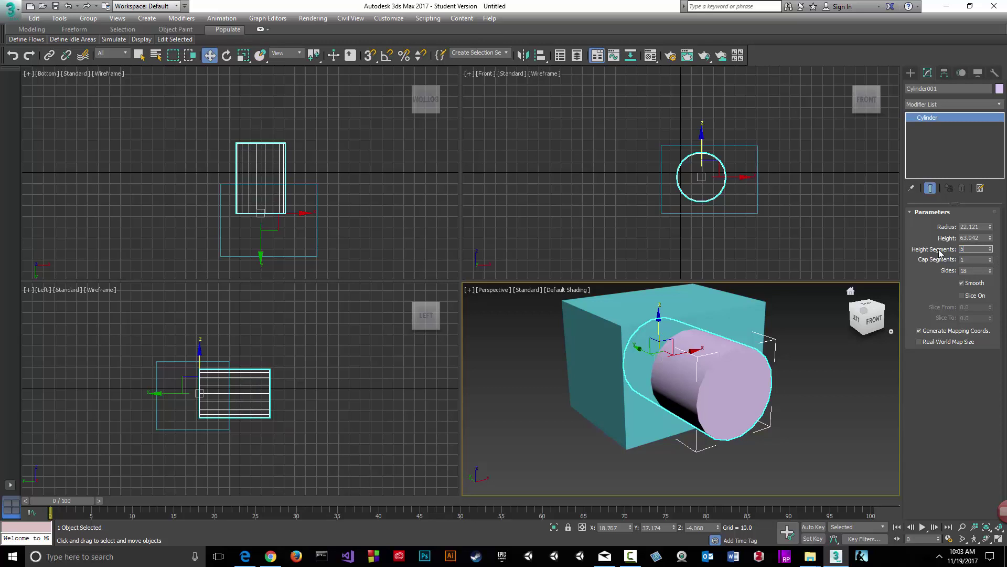
text(5)
key(Return)
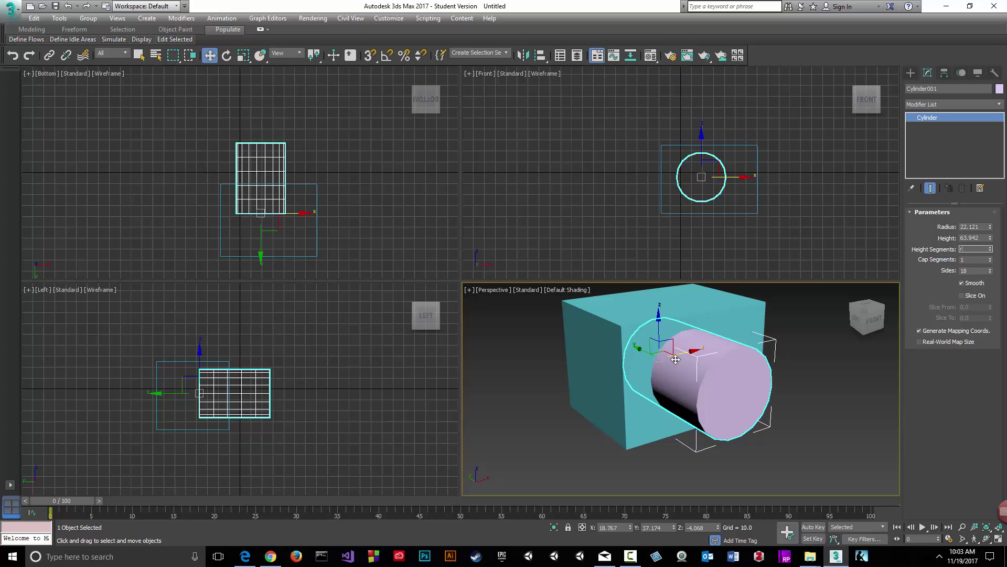
- Try a free rotation of the cylinder, then undo it
key(e)
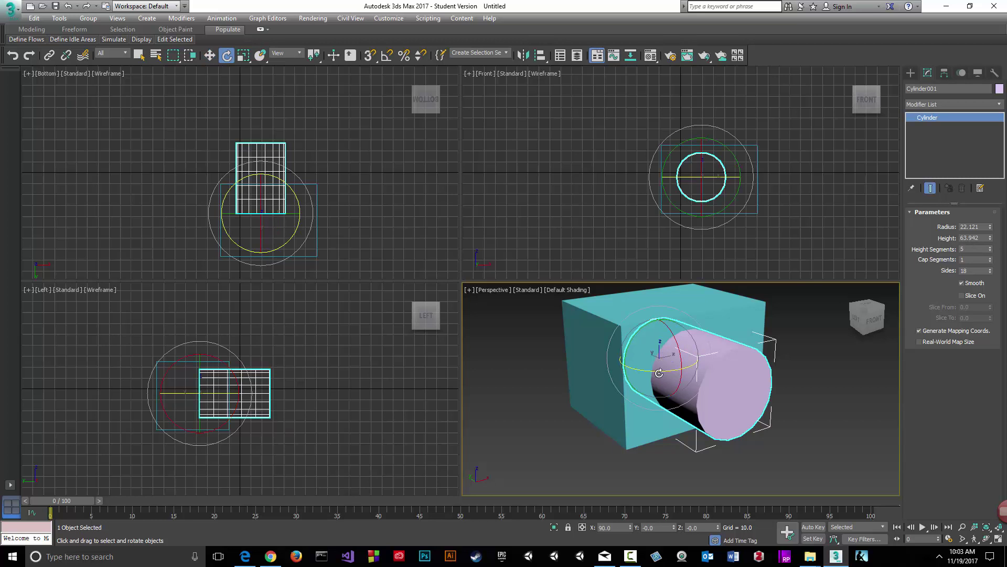
drag(661, 367, 754, 374)
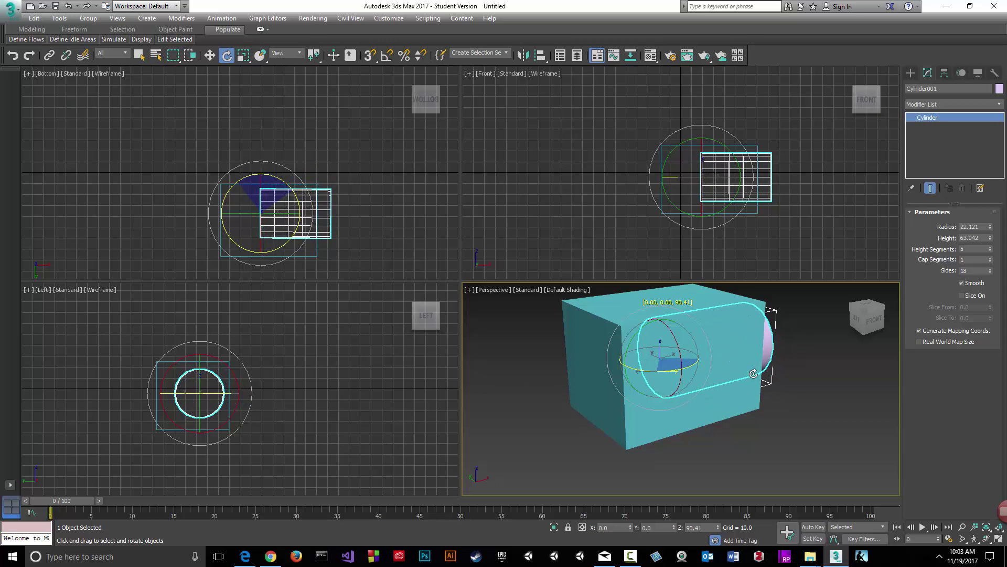
drag(753, 373, 753, 374)
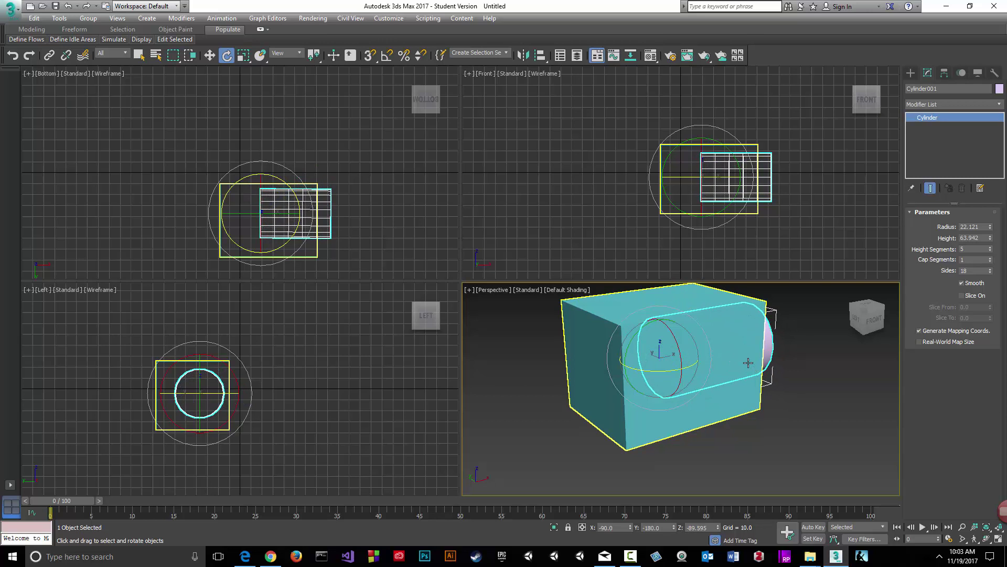
key(ctrl+z)
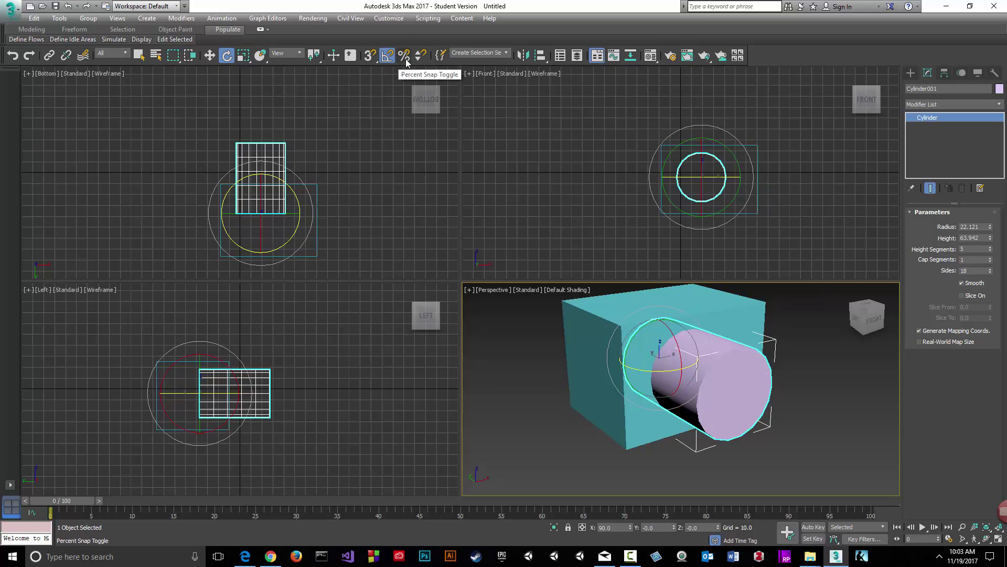
- Set angle snap to 90° and rotate the cylinder 90° to lie lengthwise in the box
right_click(388, 56)
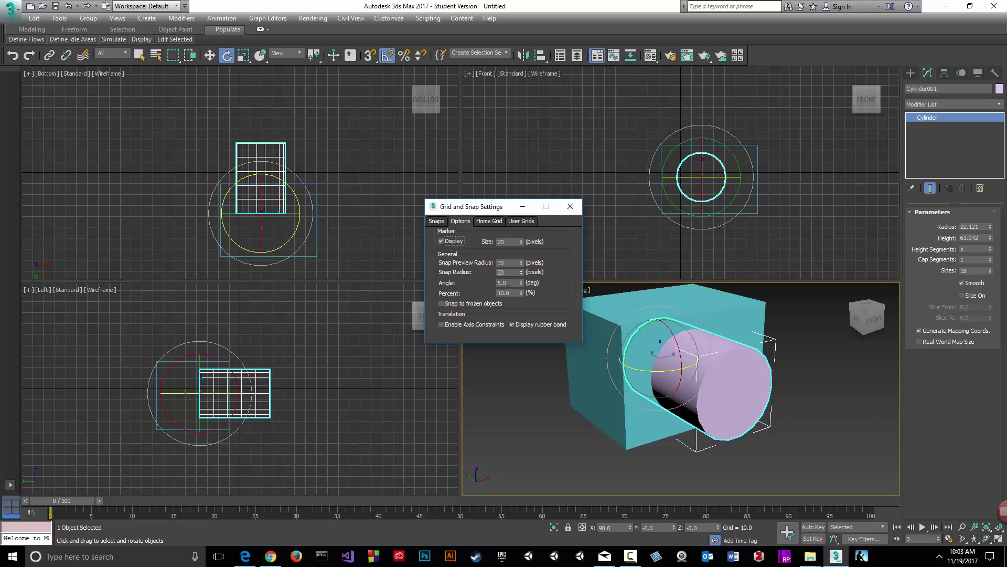
drag(507, 282, 481, 284)
click(654, 373)
drag(655, 374, 682, 369)
drag(511, 282, 465, 281)
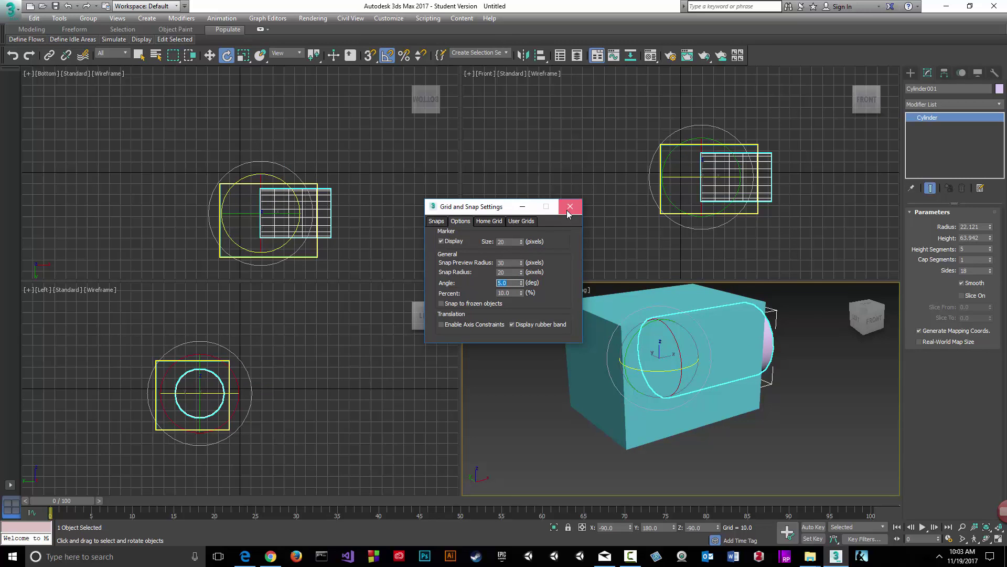
- Move the cylinder so it sits half-embedded in the box's face
click(570, 206)
key(w)
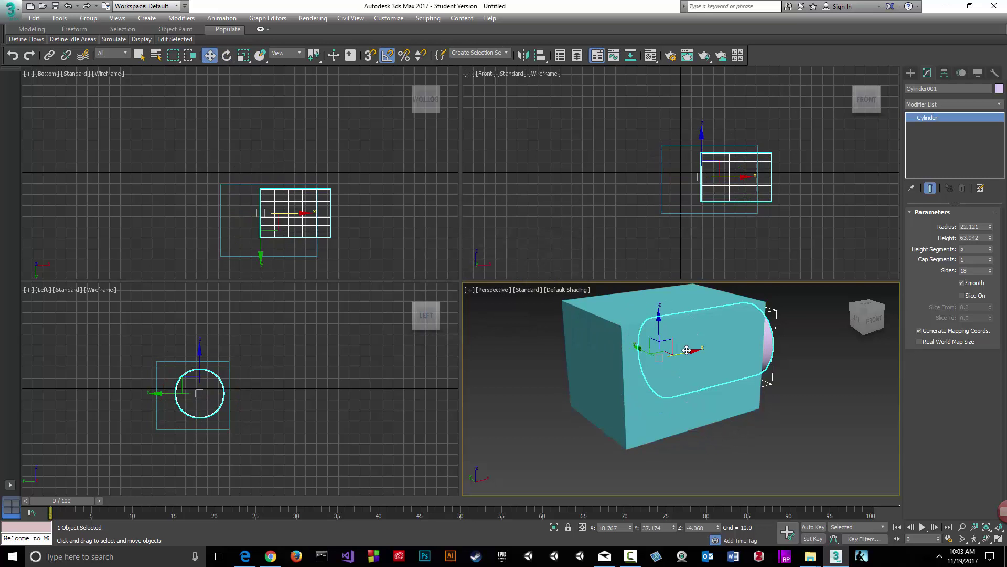
drag(690, 351, 668, 374)
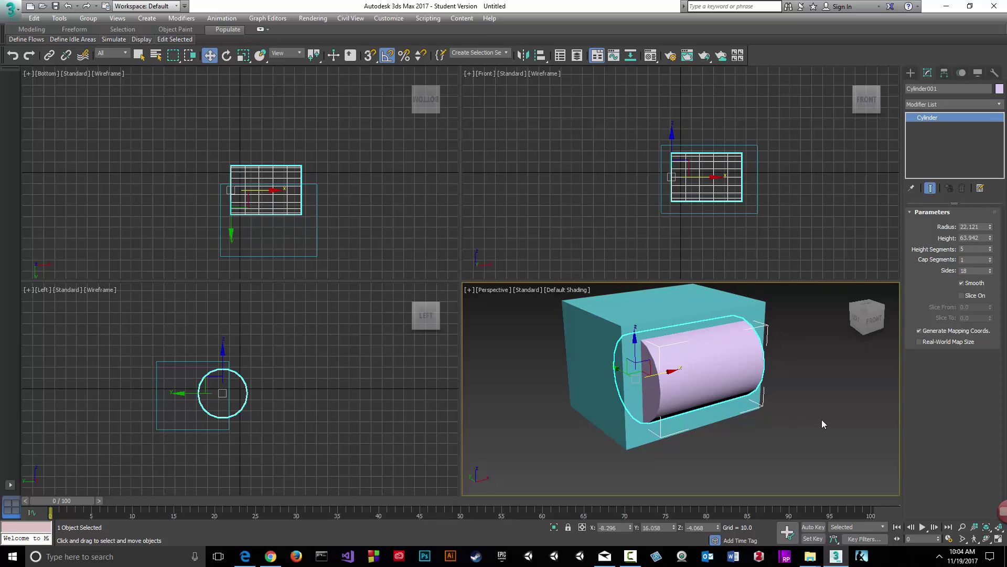
- Switch the Perspective viewport to Edged Faces shading and orbit to check the placement
alt+middle_drag(801, 401, 824, 397)
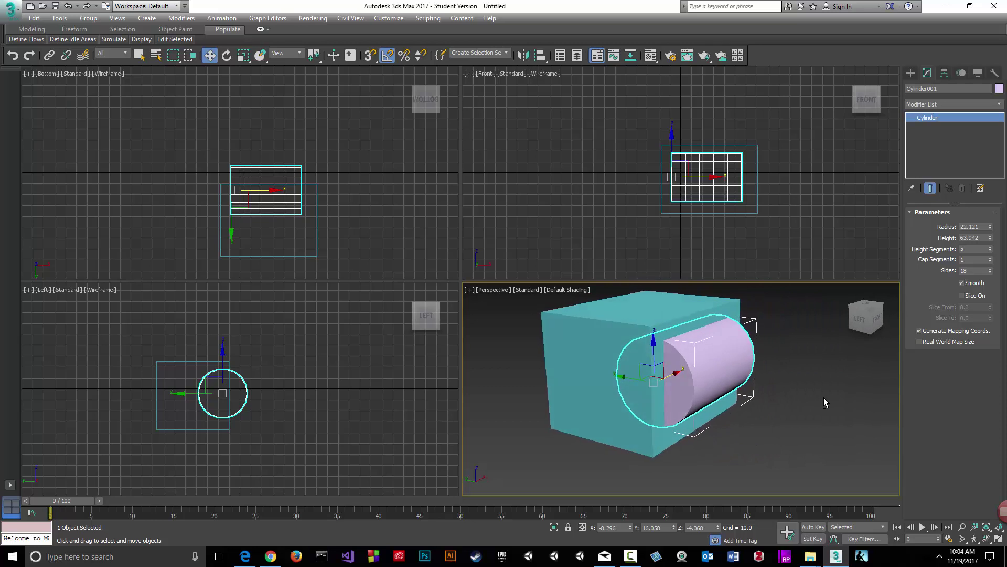
click(571, 290)
click(618, 396)
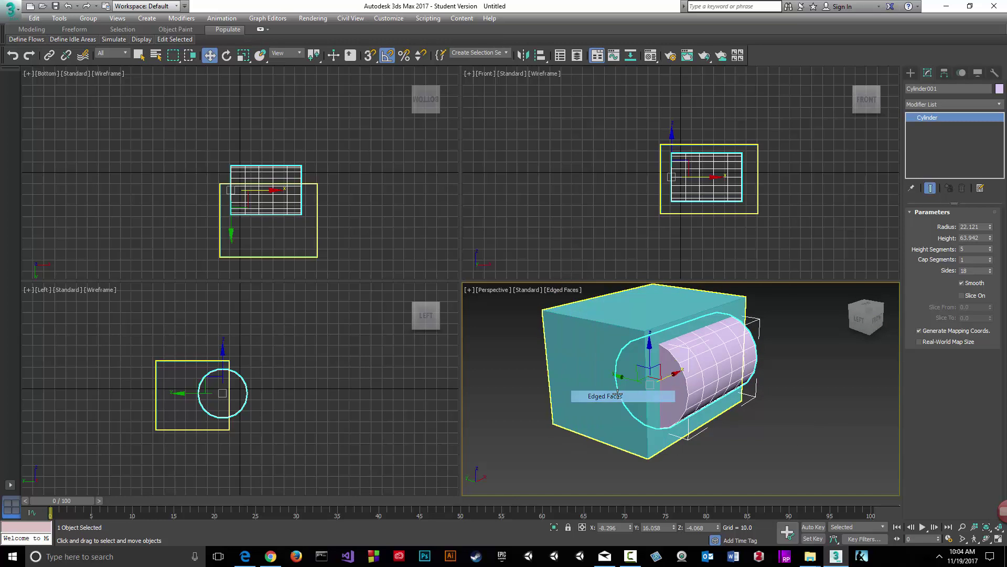
alt+middle_drag(829, 400, 810, 389)
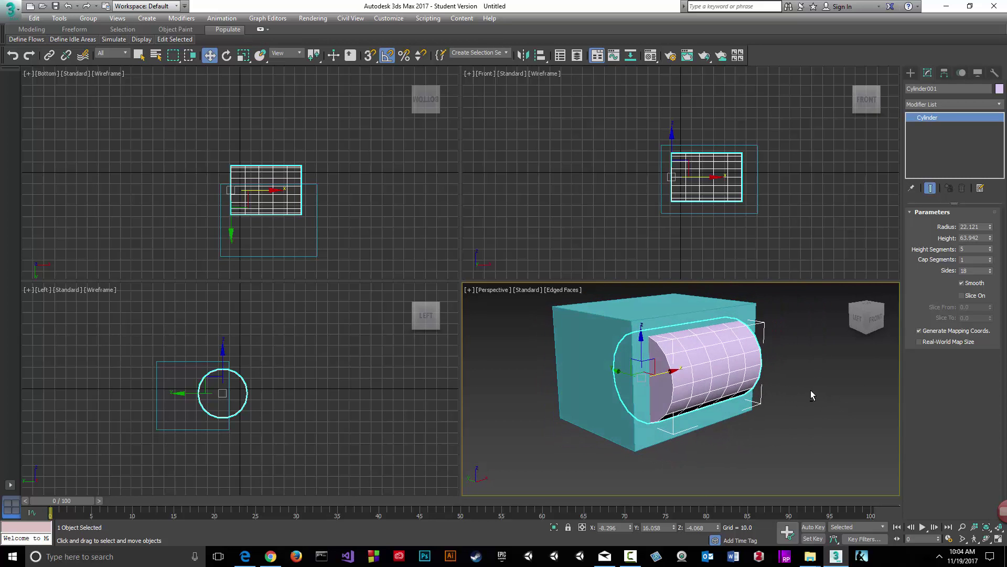
- With the box selected, create a Boolean from the Compound Objects category
click(599, 333)
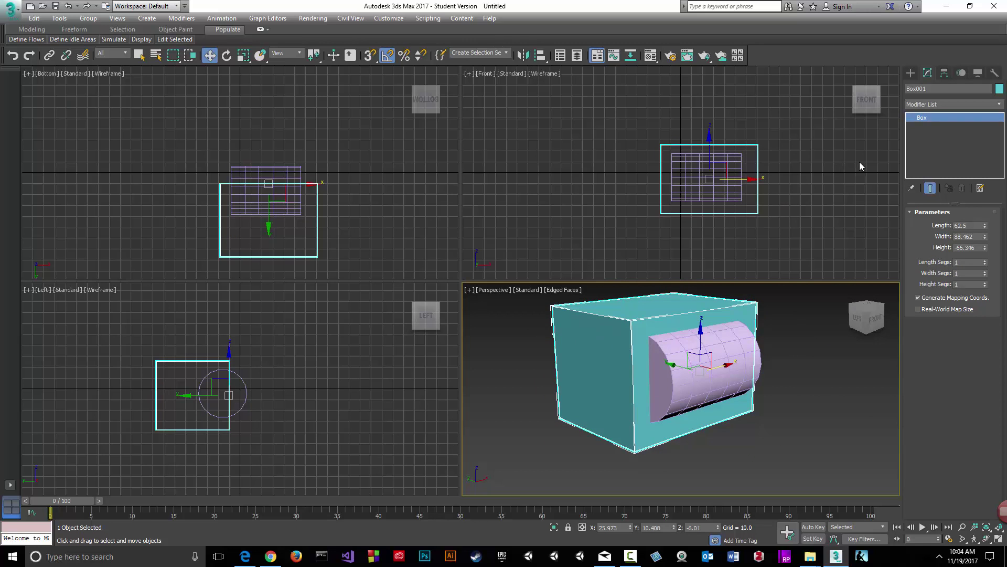
click(911, 73)
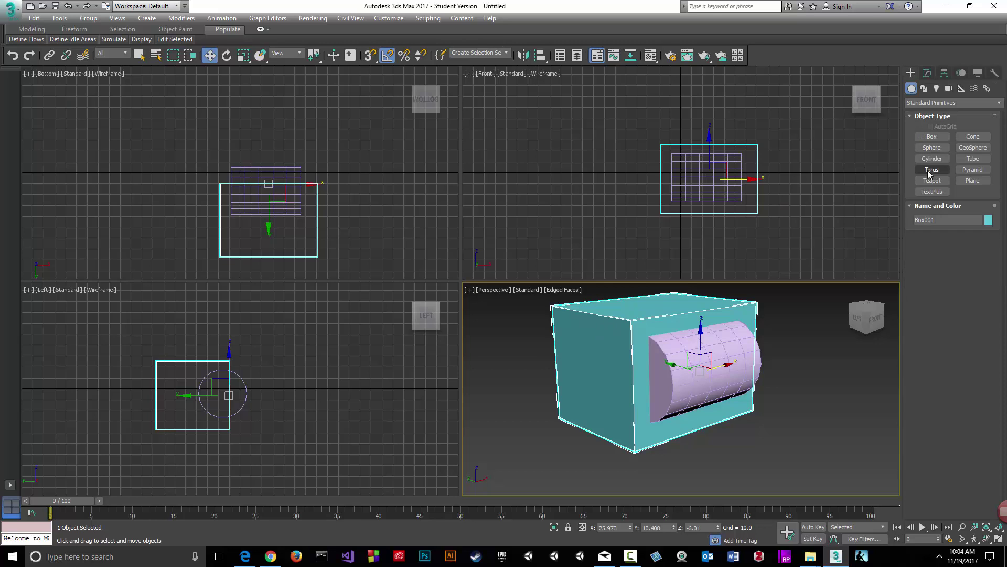
click(959, 103)
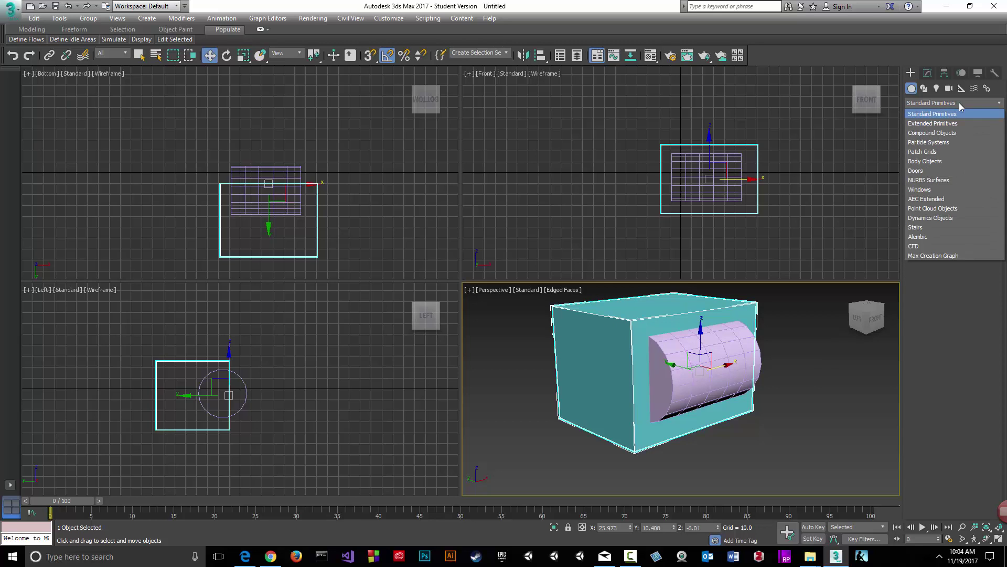
key(Escape)
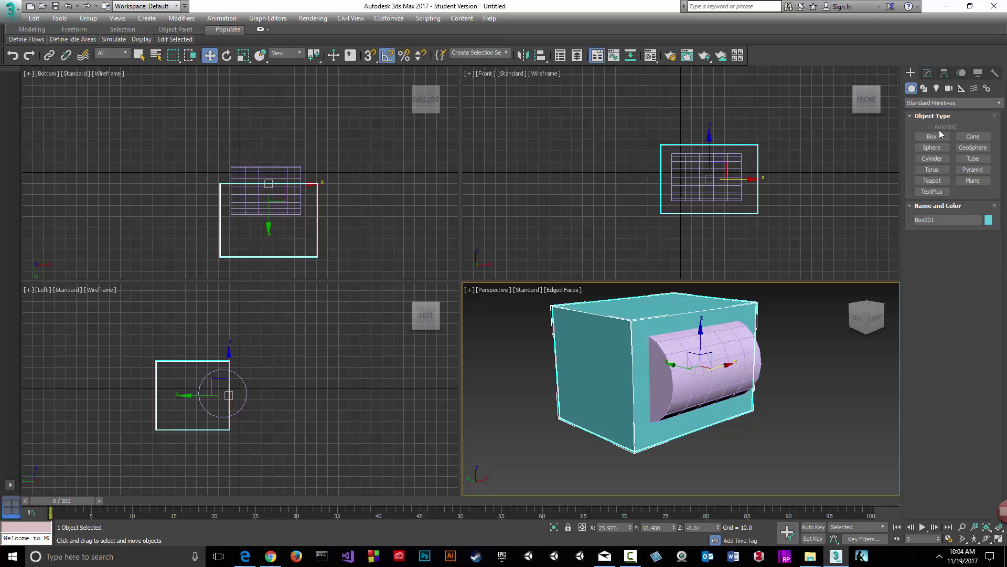
key(Down)
key(Down)
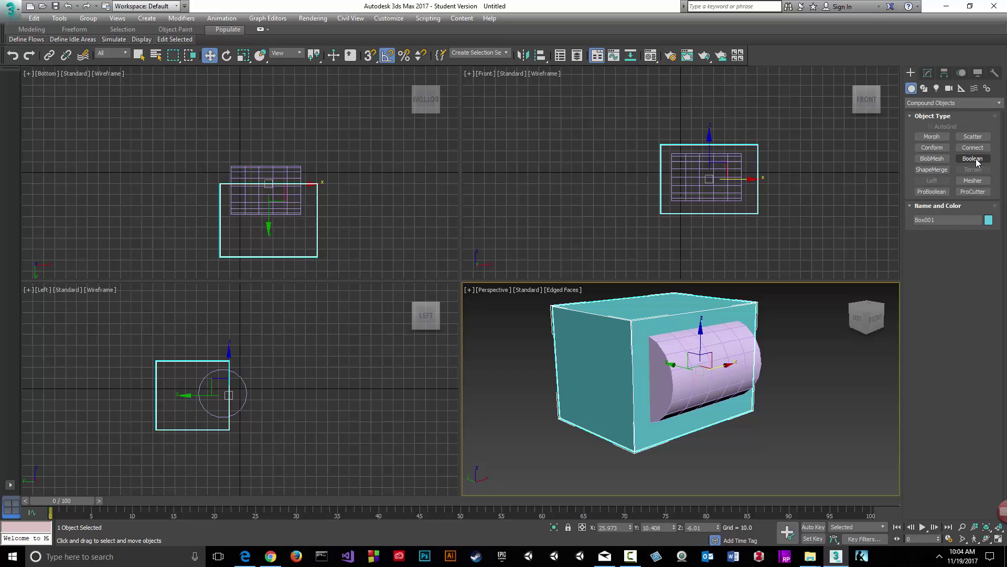
click(970, 159)
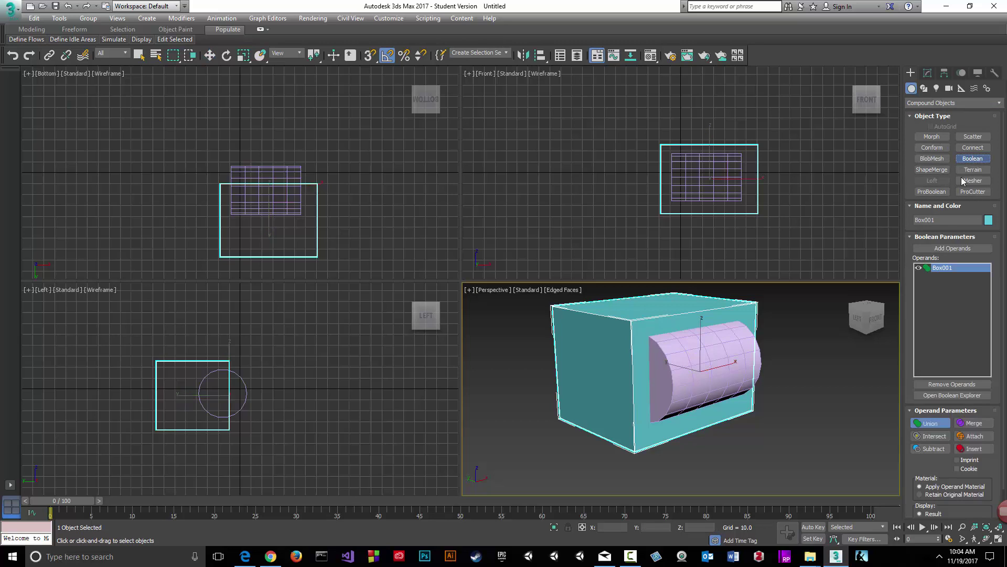
- Set the Boolean operation to Subtract
click(933, 449)
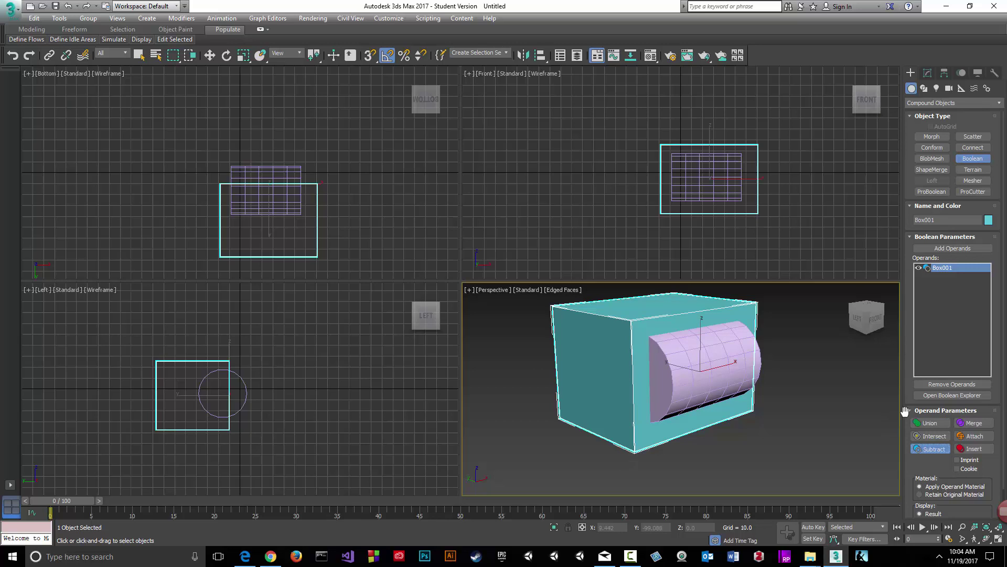
scroll(975, 407, down, 2)
scroll(976, 415, up, 2)
scroll(976, 414, down, 1)
scroll(969, 419, up, 1)
- Add the cylinder as the operand and orbit to inspect the half-pipe channel
click(952, 248)
click(678, 384)
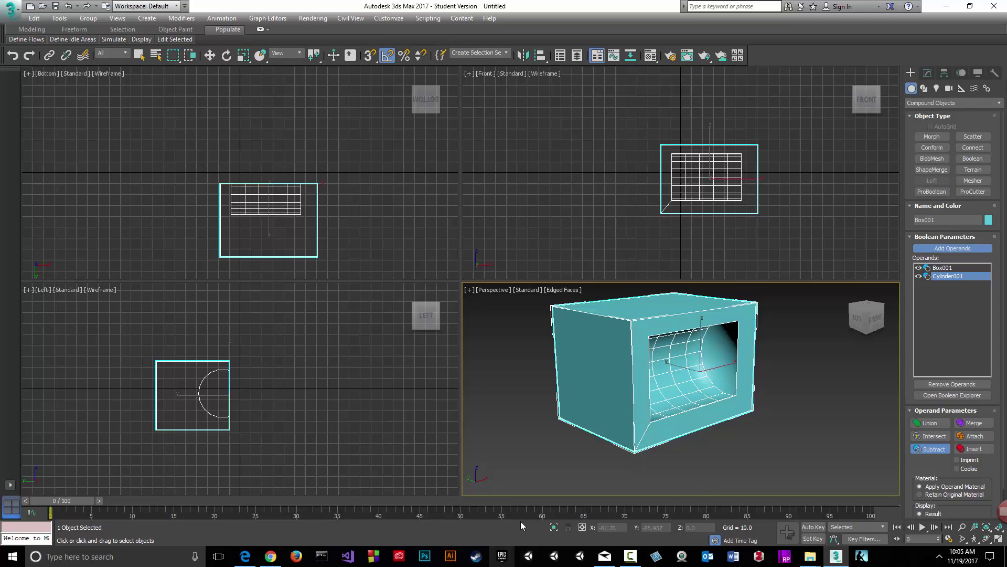
mouse_move(672, 418)
alt+middle_down()
mouse_move(607, 409)
mouse_move(722, 417)
mouse_move(594, 414)
mouse_move(682, 415)
mouse_move(631, 415)
mouse_move(634, 335)
mouse_move(659, 331)
mouse_move(636, 446)
mouse_move(638, 401)
mouse_move(630, 416)
mouse_move(589, 409)
mouse_move(679, 411)
mouse_move(617, 419)
mouse_move(666, 427)
alt+middle_up()
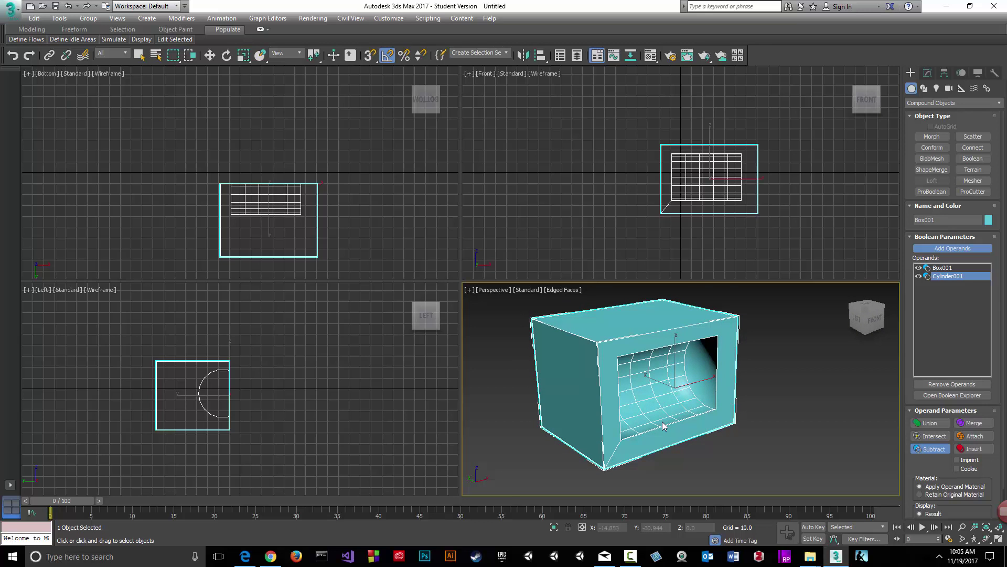